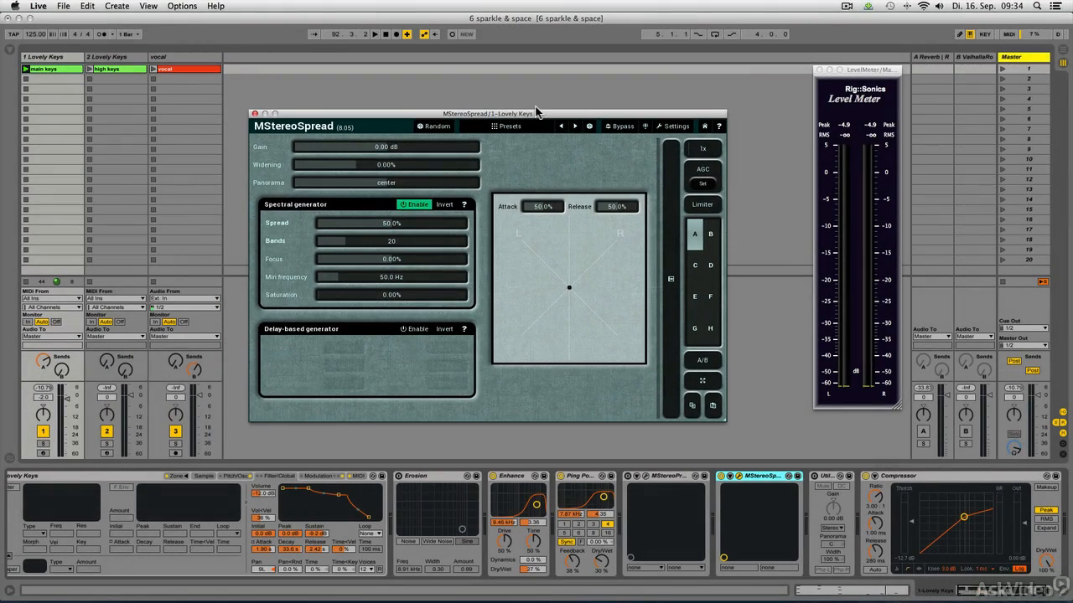
In MStereoSpread's Spectral generator on track 1, set Bands to 62 and Spread to 63.6%.
{"action": "left_click_drag", "start_coordinate": [544, 114], "coordinate": [531, 89]}
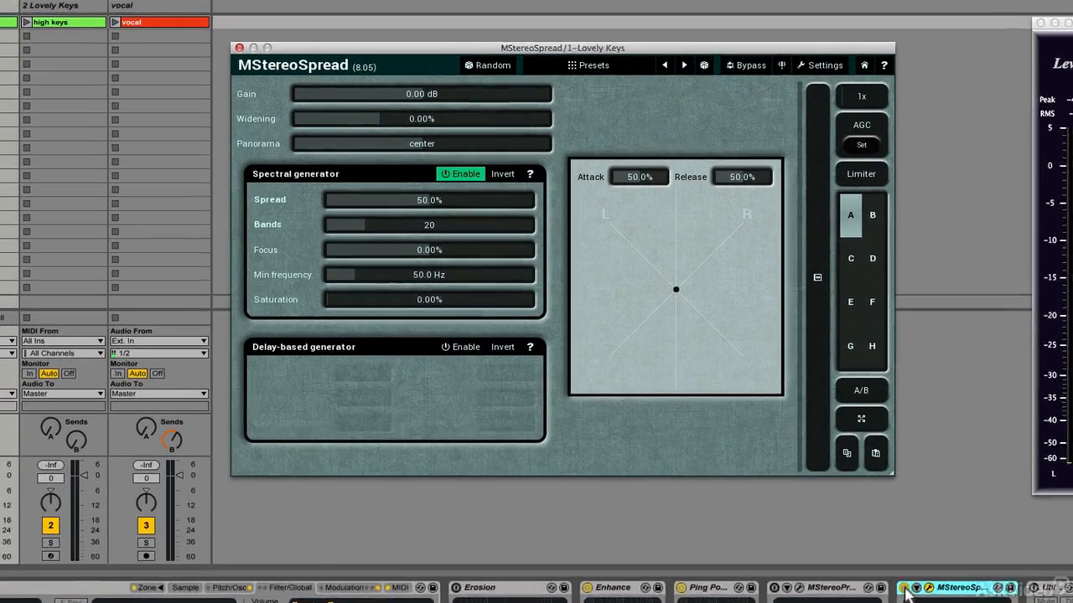
{"action": "left_click", "coordinate": [721, 477]}
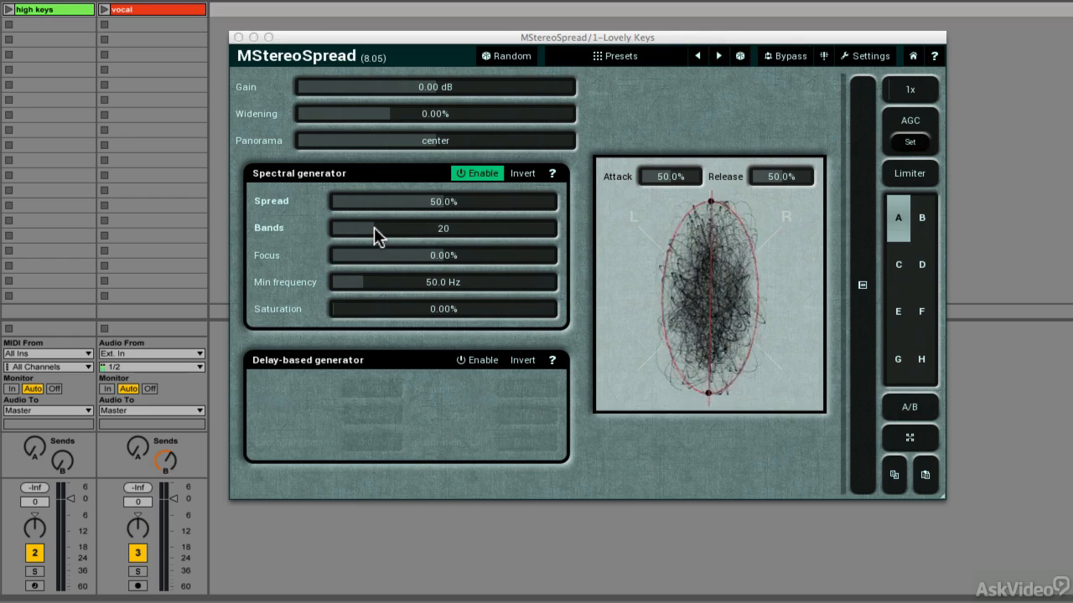
{"action": "left_click_drag", "start_coordinate": [373, 237], "coordinate": [513, 229]}
{"action": "left_click_drag", "start_coordinate": [443, 201], "coordinate": [461, 243]}
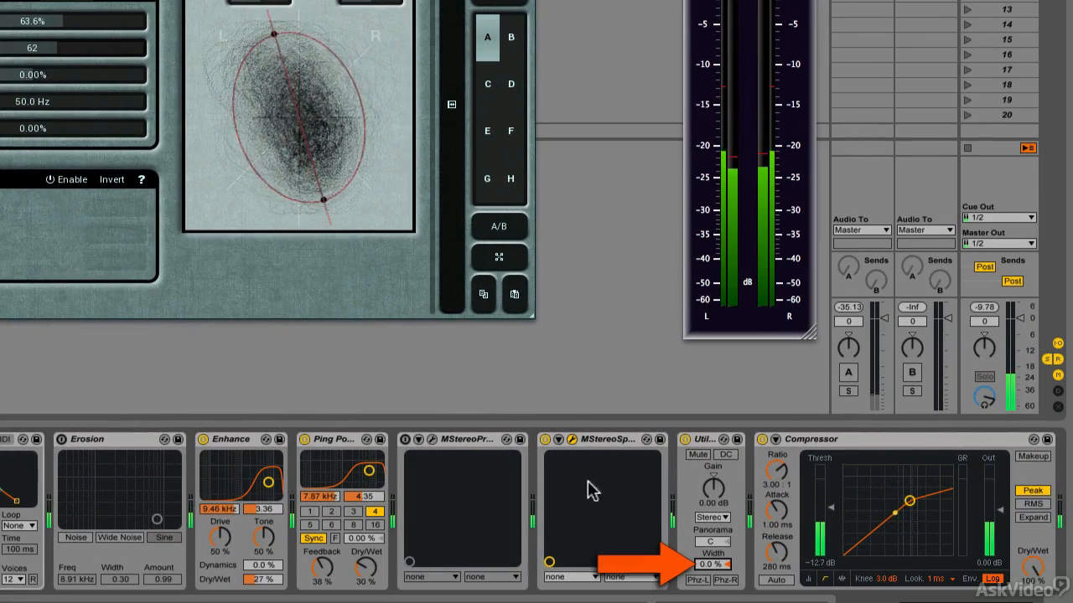
Compare the mono sound with MStereoSpread off and on, and reset Utility's Width to 100%.
{"action": "left_click", "coordinate": [545, 440]}
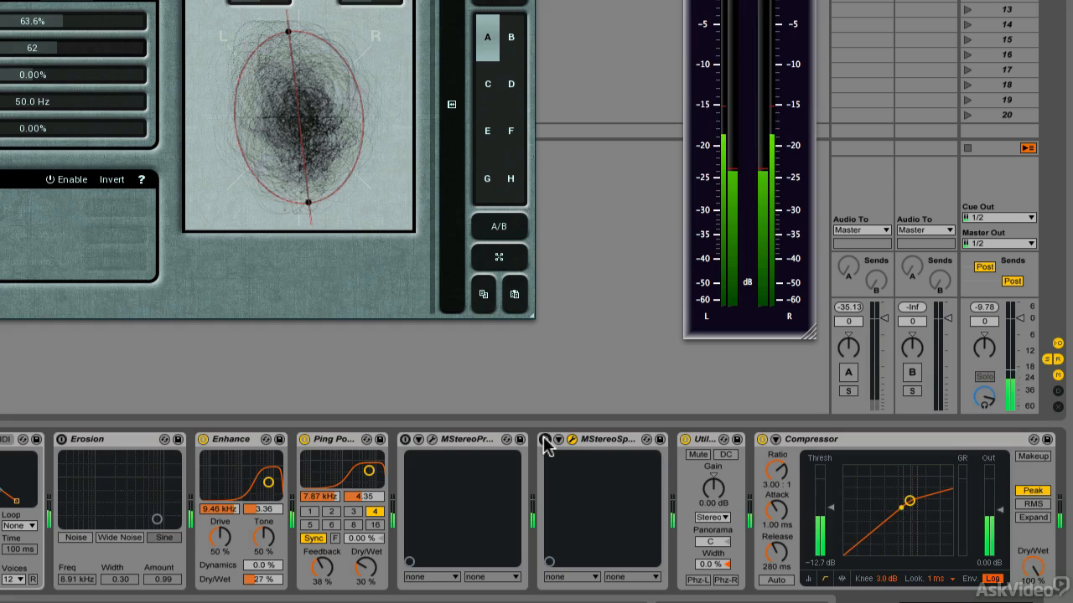
{"action": "left_click", "coordinate": [545, 440]}
{"action": "left_click", "coordinate": [544, 439]}
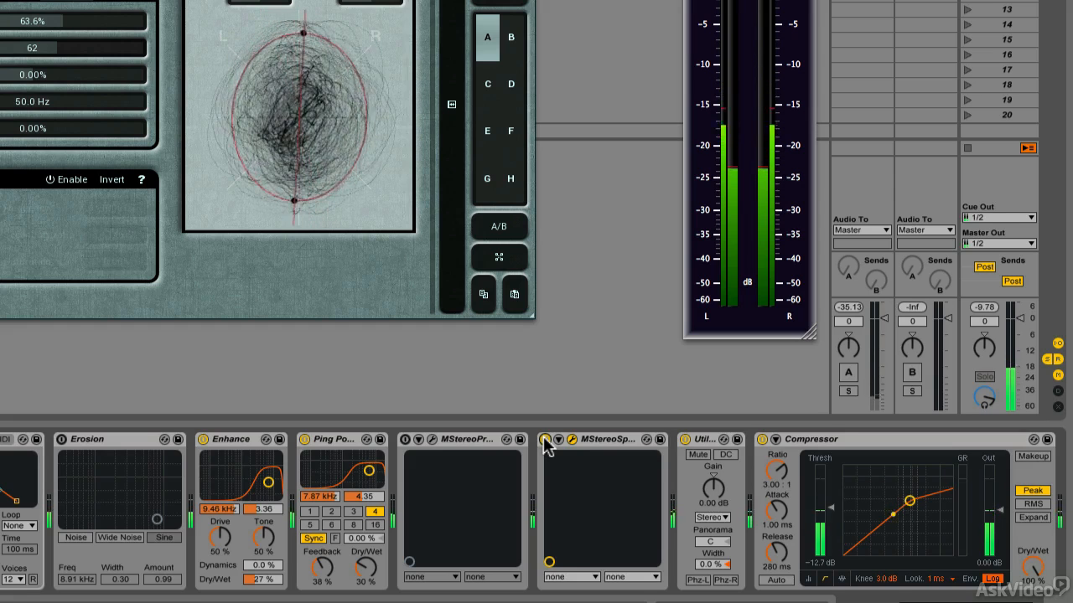
{"action": "left_click", "coordinate": [544, 440]}
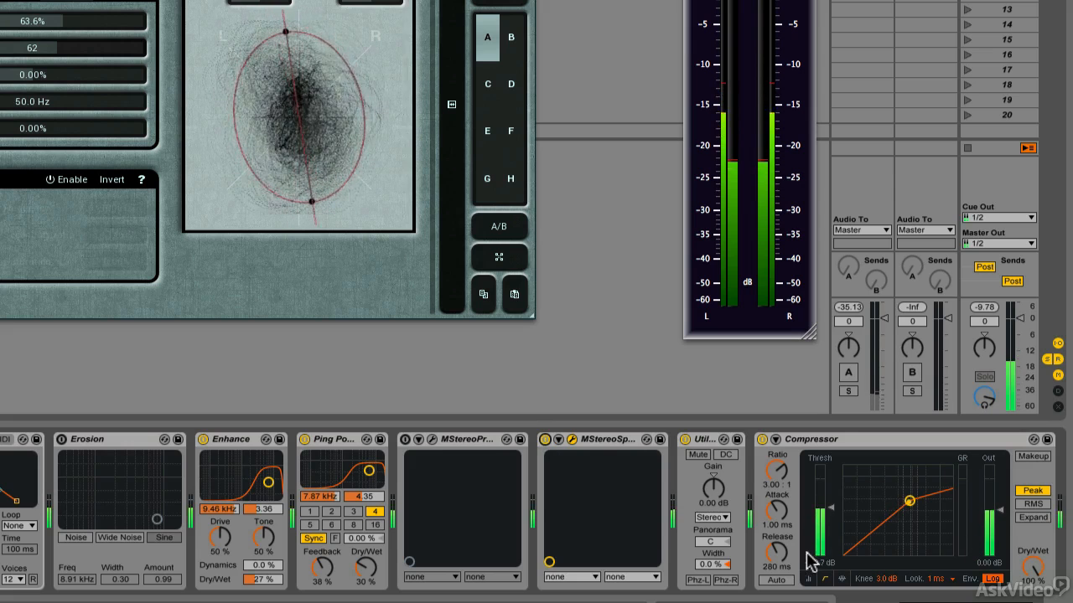
{"action": "left_click", "coordinate": [728, 563]}
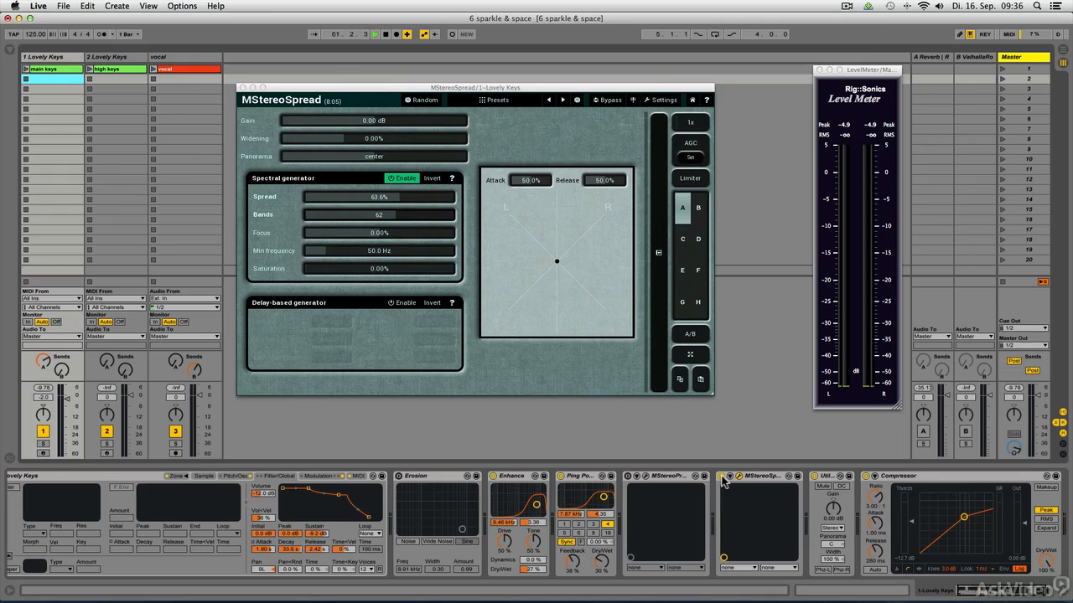
Turn off MStereoSpread and play the main keys clip with return track A activated.
{"action": "left_click", "coordinate": [723, 476]}
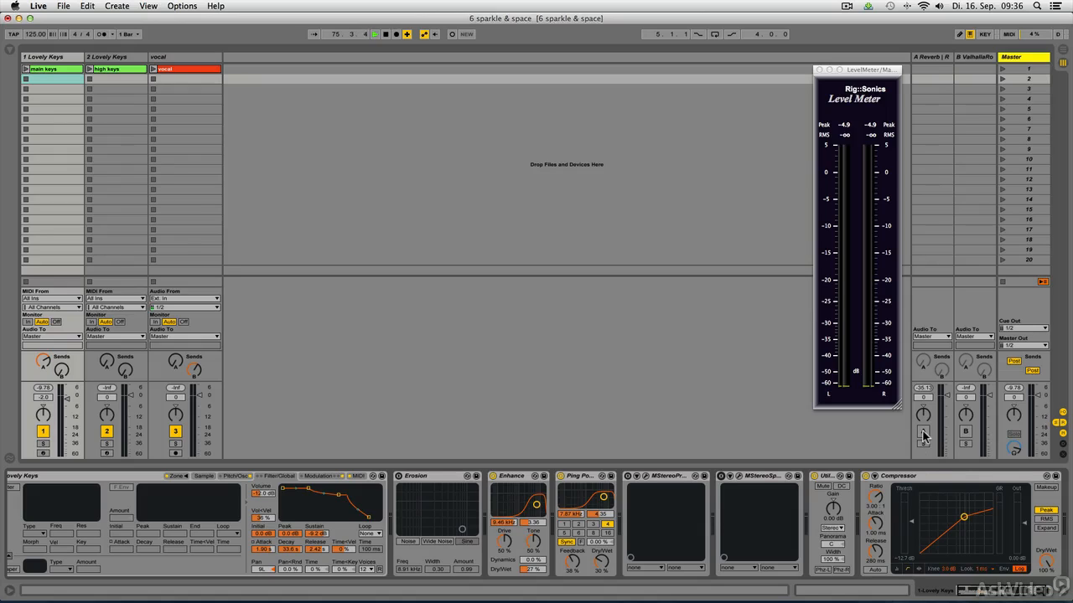
{"action": "left_click", "coordinate": [26, 70]}
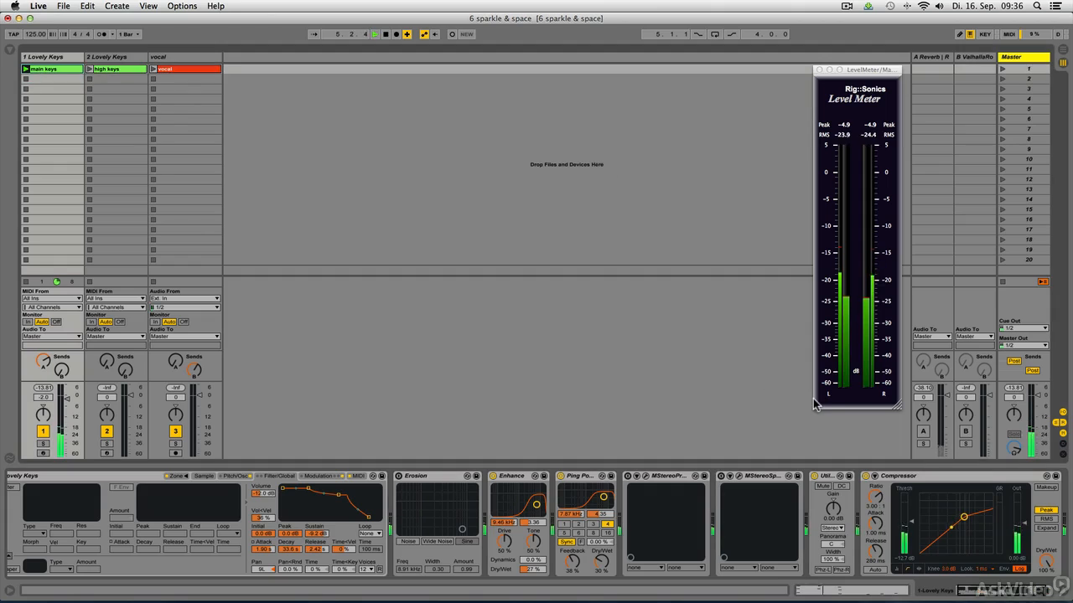
{"action": "left_click", "coordinate": [923, 432]}
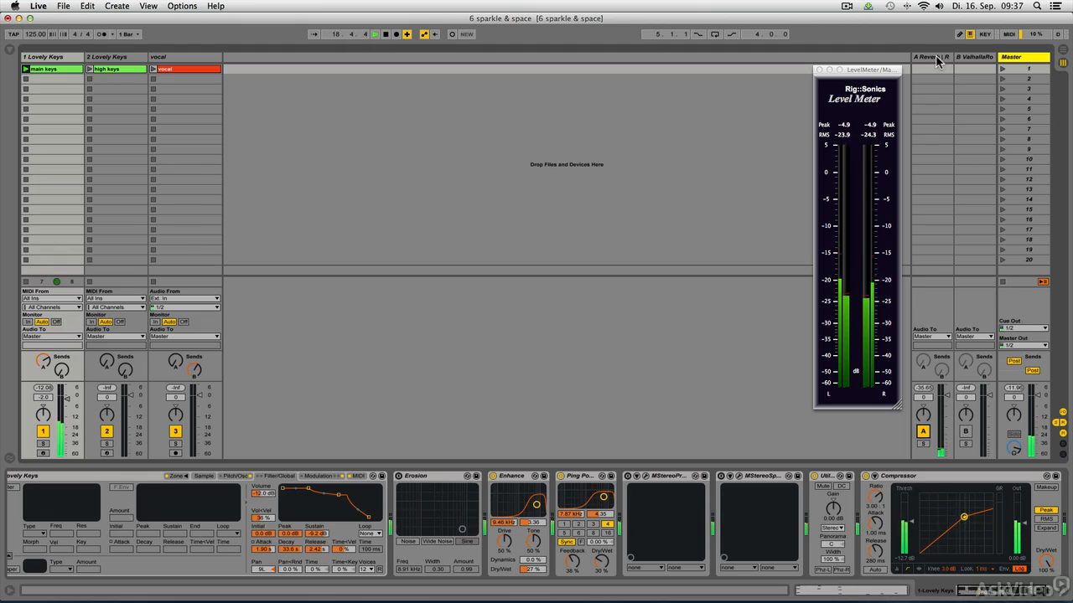
In return A's Reverb, set the diffusion network's low frequency to 327 Hz and Decay Time to 2.64 s.
{"action": "left_click", "coordinate": [937, 60]}
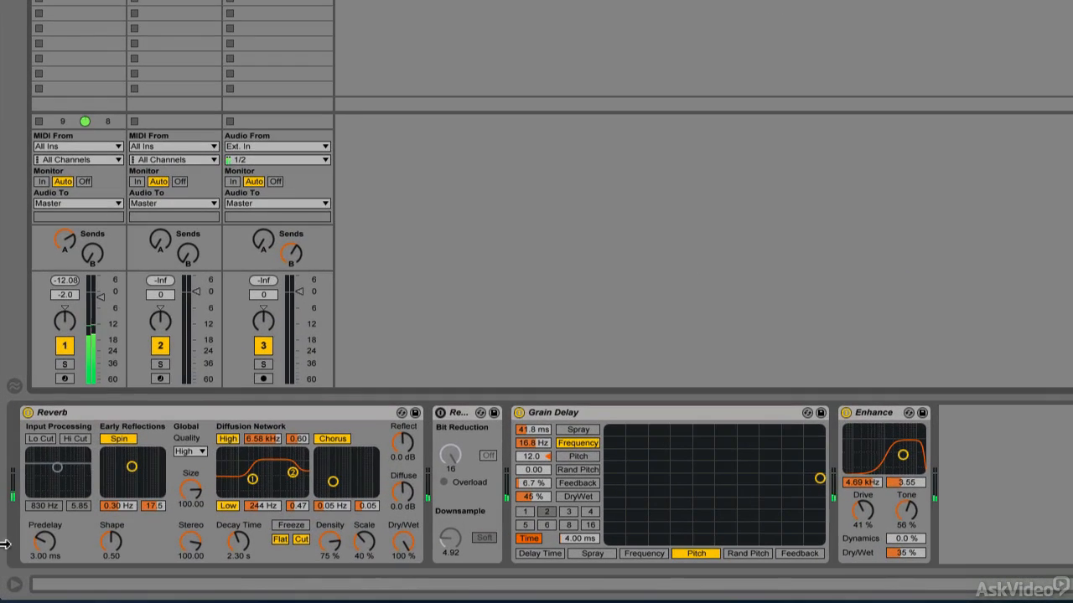
{"action": "left_click_drag", "start_coordinate": [260, 508], "coordinate": [260, 496]}
{"action": "mouse_move", "coordinate": [240, 540]}
{"action": "left_mouse_down"}
{"action": "mouse_move", "coordinate": [240, 553]}
{"action": "mouse_move", "coordinate": [239, 537]}
{"action": "left_mouse_up"}
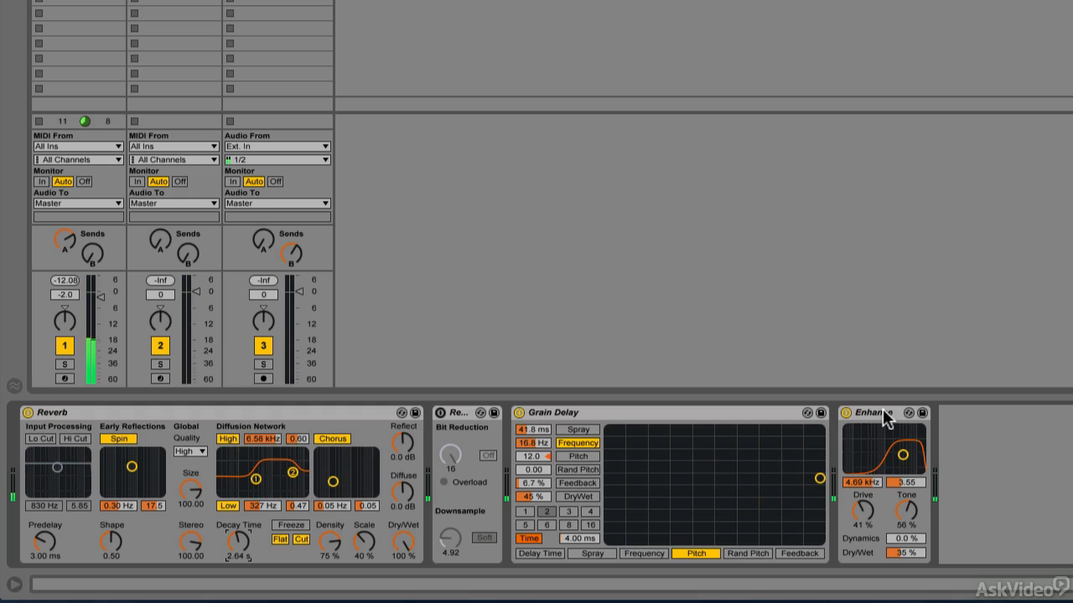
Solo return A with Grain Delay off, and turn on Redux with Downsample at 4.32.
{"action": "left_click", "coordinate": [519, 413]}
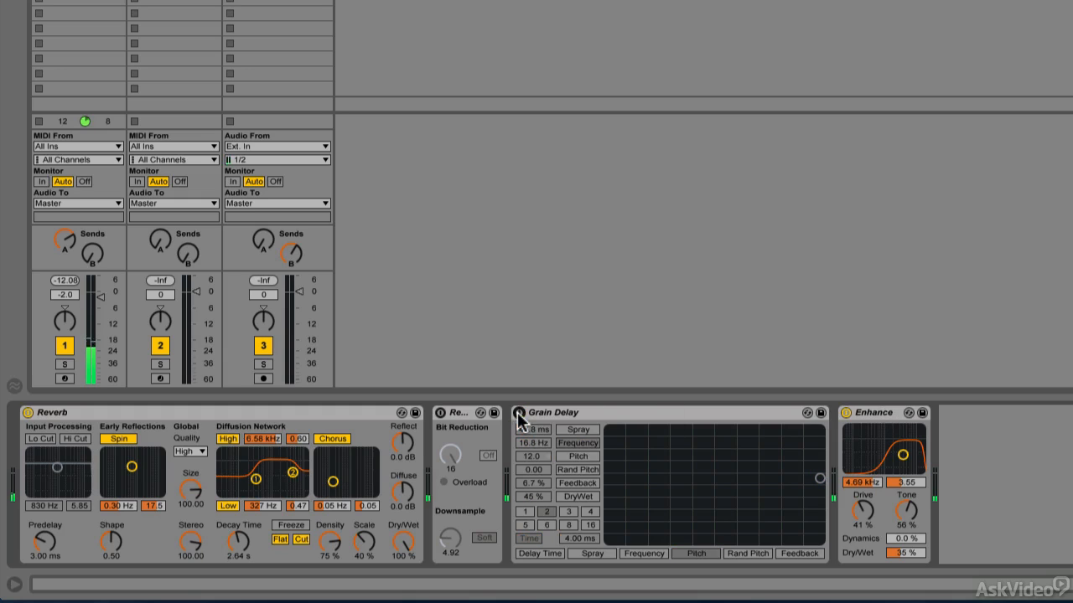
{"action": "key", "text": "s"}
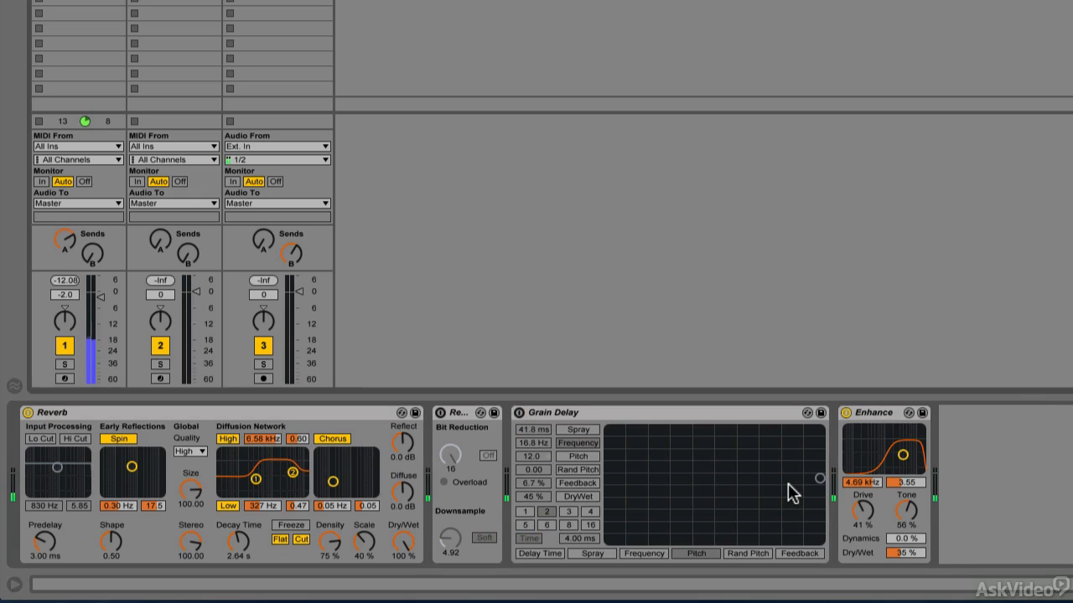
{"action": "left_click", "coordinate": [440, 413]}
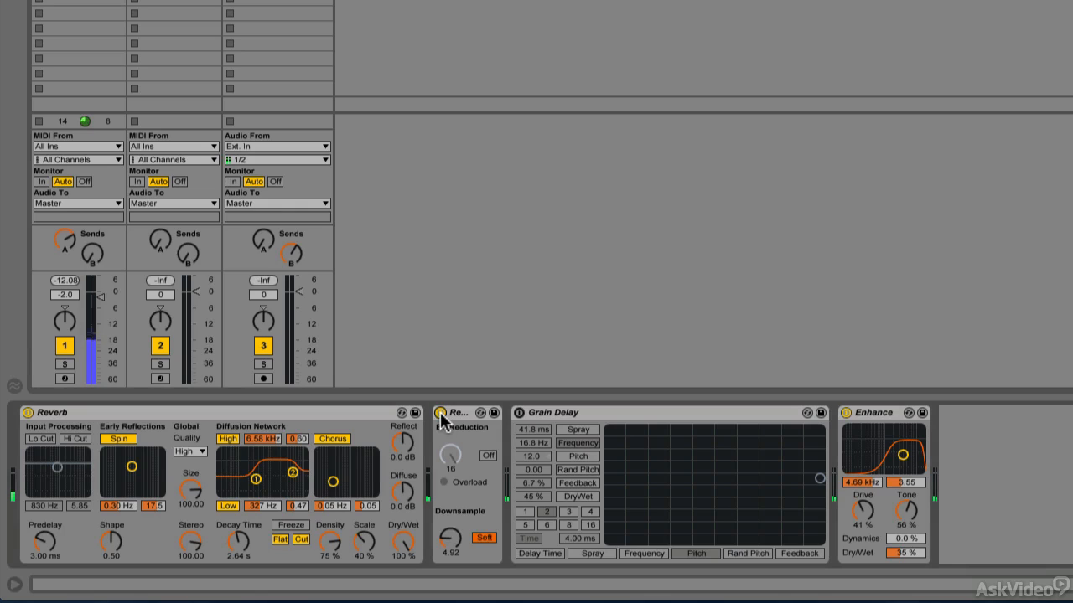
{"action": "left_click", "coordinate": [484, 537]}
{"action": "left_click_drag", "start_coordinate": [450, 539], "coordinate": [450, 549]}
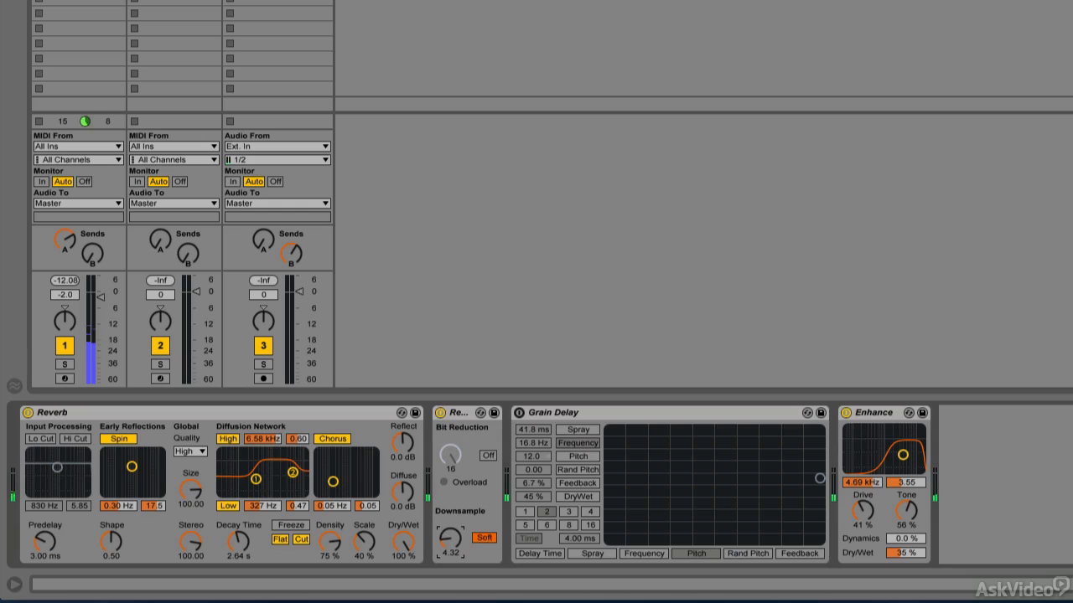
Turn Grain Delay on and Redux off, and lower return A's volume to -5.5 dB.
{"action": "left_click", "coordinate": [519, 413]}
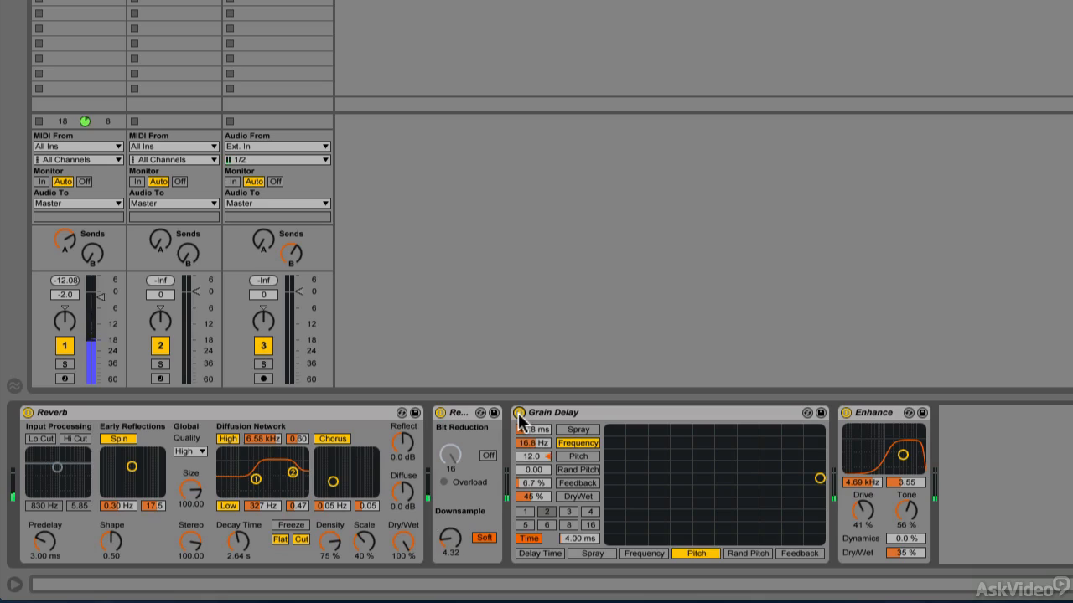
{"action": "left_click", "coordinate": [440, 413]}
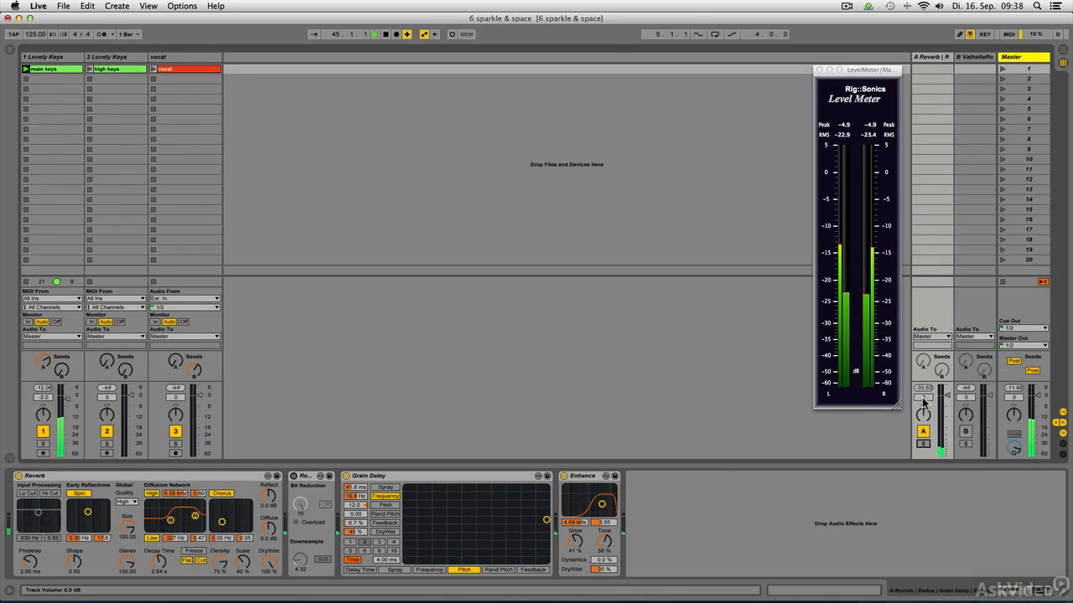
{"action": "left_click_drag", "start_coordinate": [946, 395], "coordinate": [946, 443]}
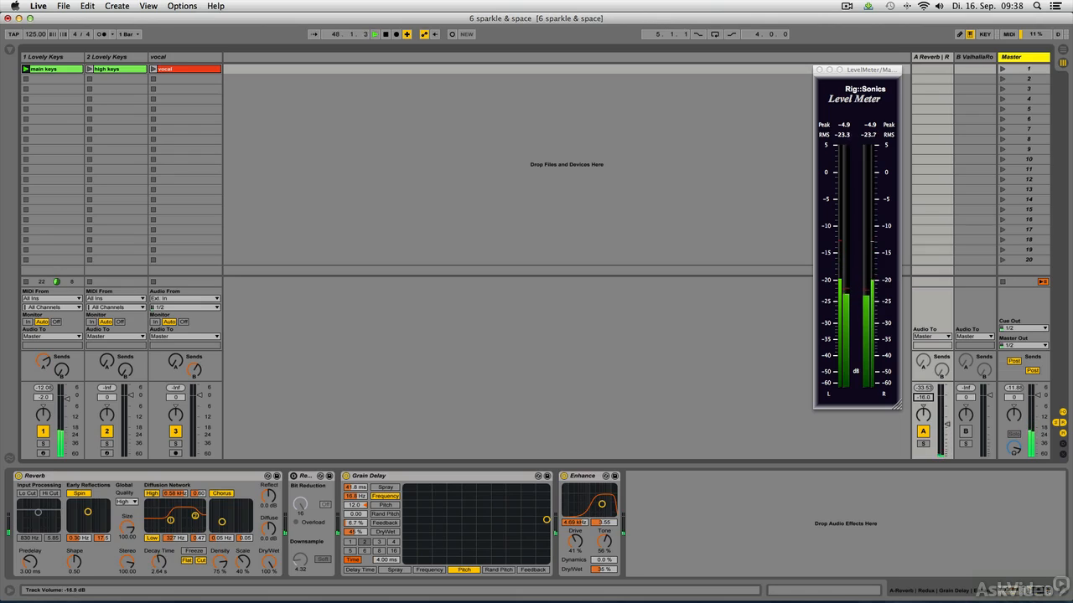
{"action": "left_click_drag", "start_coordinate": [946, 414], "coordinate": [946, 411]}
Play the high keys clip with track 1 muted, compare its Auto Filter off and on, and set the cutoff to 932 Hz.
{"action": "left_click", "coordinate": [90, 73]}
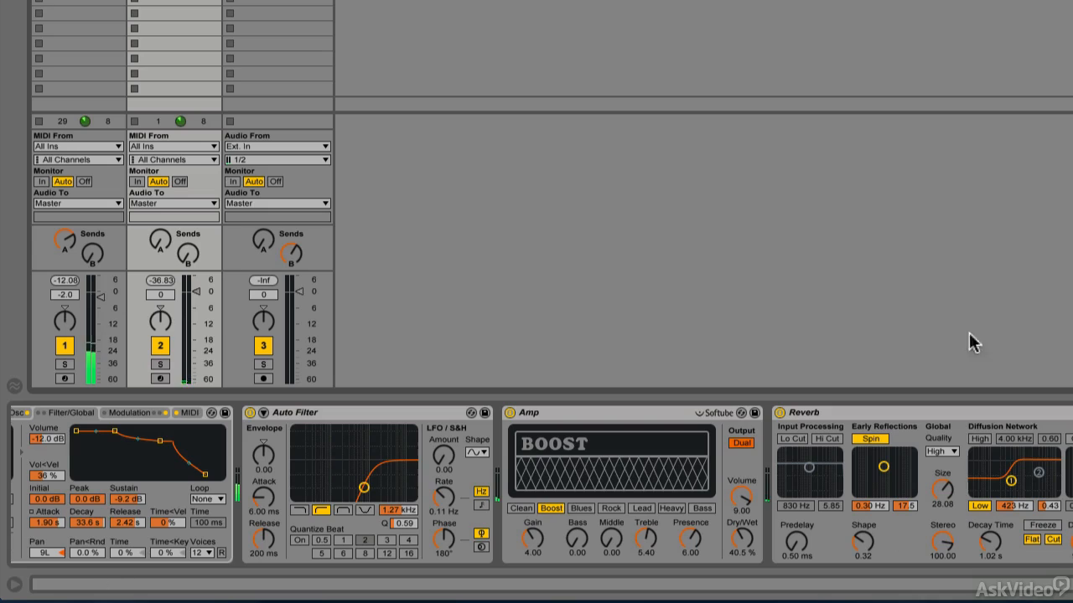
{"action": "left_click", "coordinate": [64, 345]}
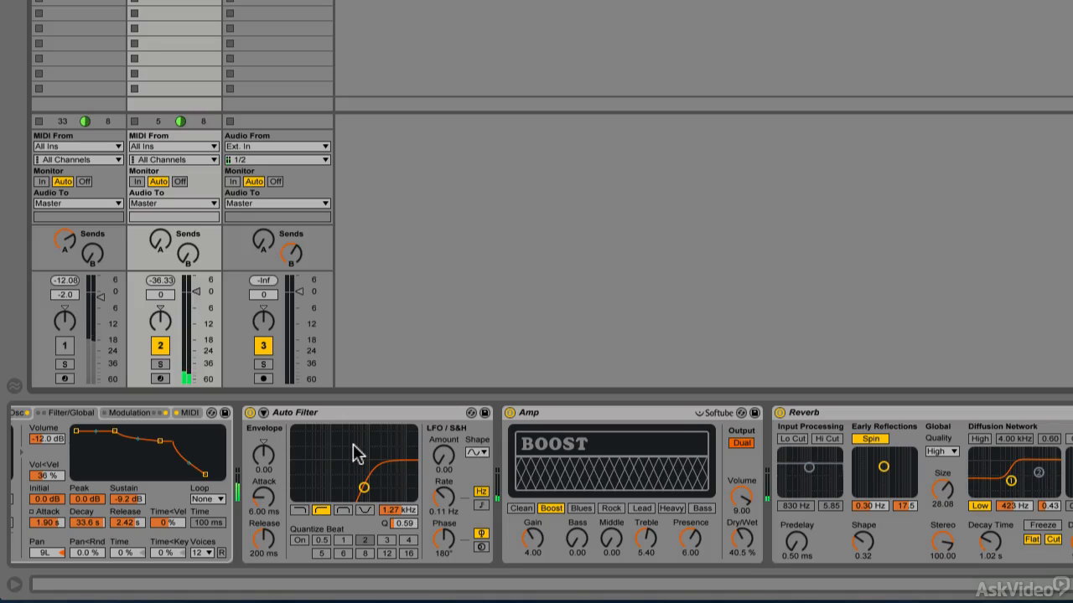
{"action": "left_click", "coordinate": [250, 413]}
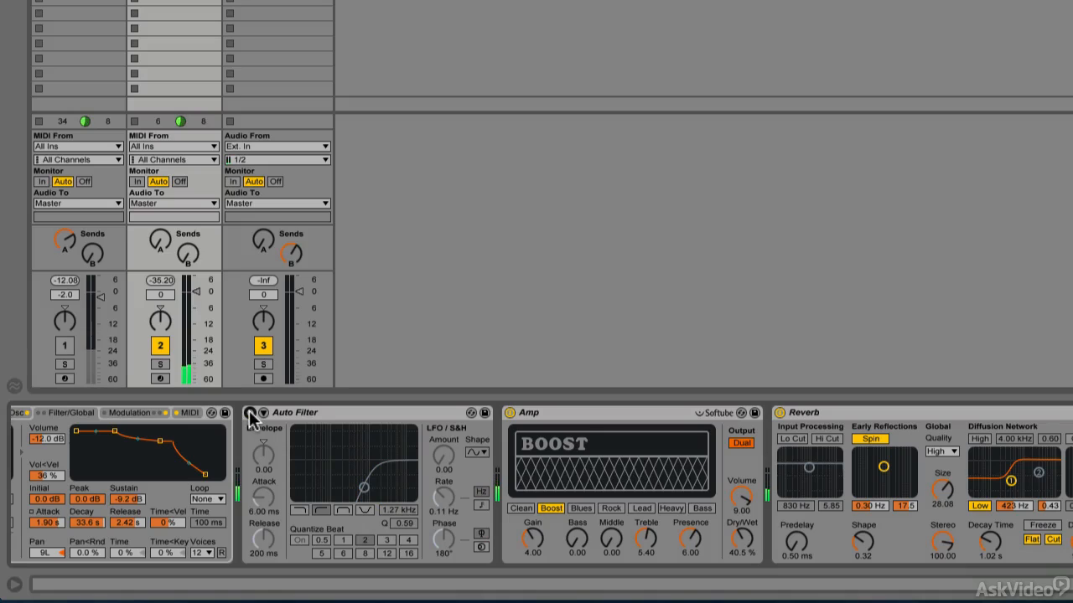
{"action": "left_click", "coordinate": [250, 413]}
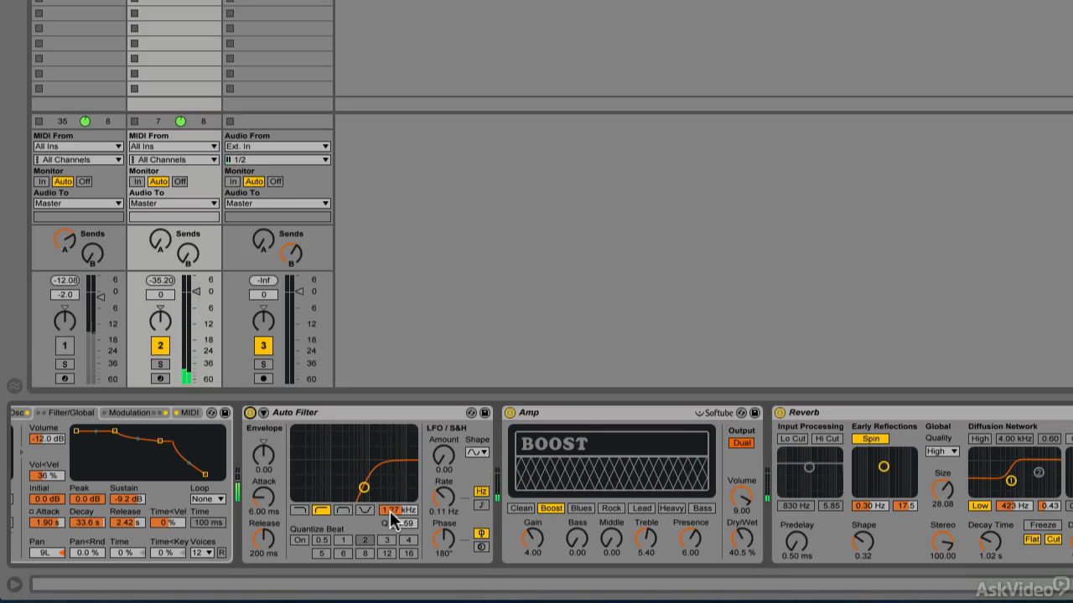
{"action": "left_click_drag", "start_coordinate": [406, 511], "coordinate": [409, 521]}
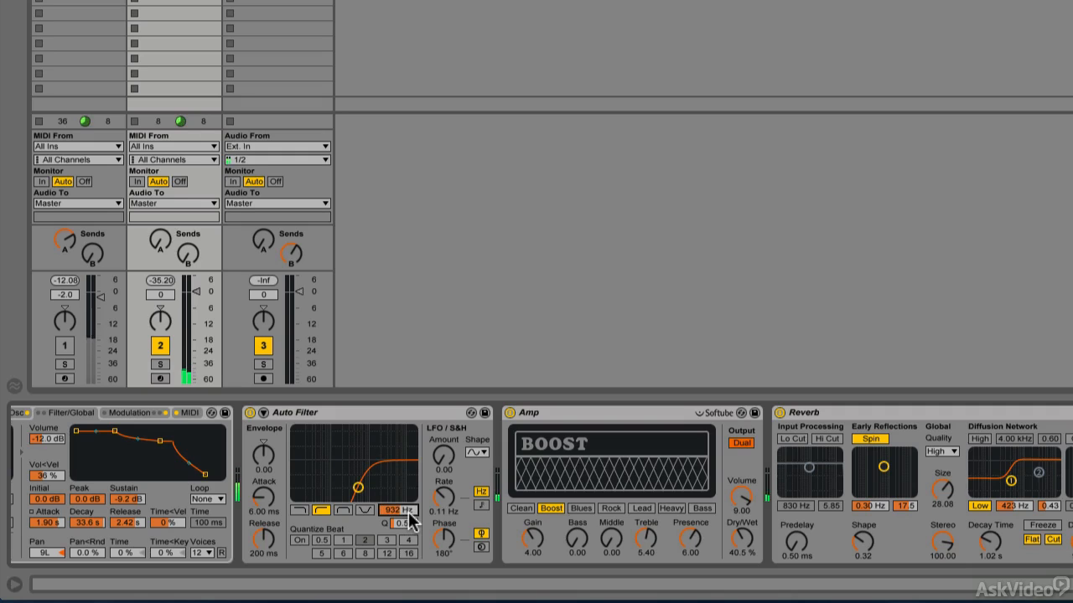
Compare track 2's sound with Amp off and on, and set Amp's Middle to 3.33.
{"action": "left_click", "coordinate": [509, 413]}
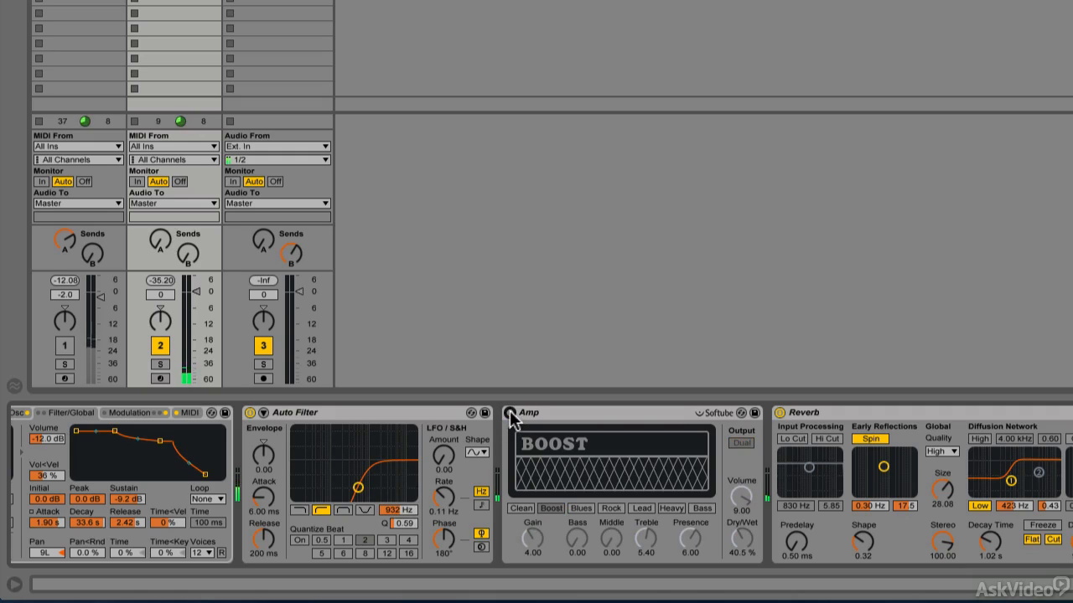
{"action": "left_click", "coordinate": [509, 413]}
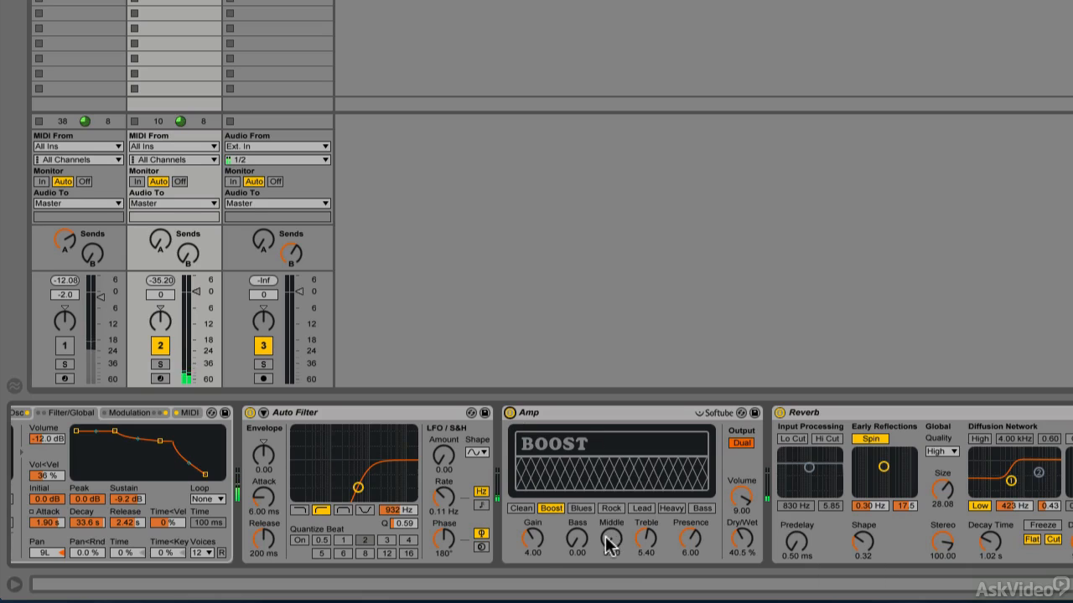
{"action": "mouse_move", "coordinate": [609, 542]}
{"action": "left_mouse_down"}
{"action": "mouse_move", "coordinate": [609, 563]}
{"action": "mouse_move", "coordinate": [611, 540]}
{"action": "left_mouse_up"}
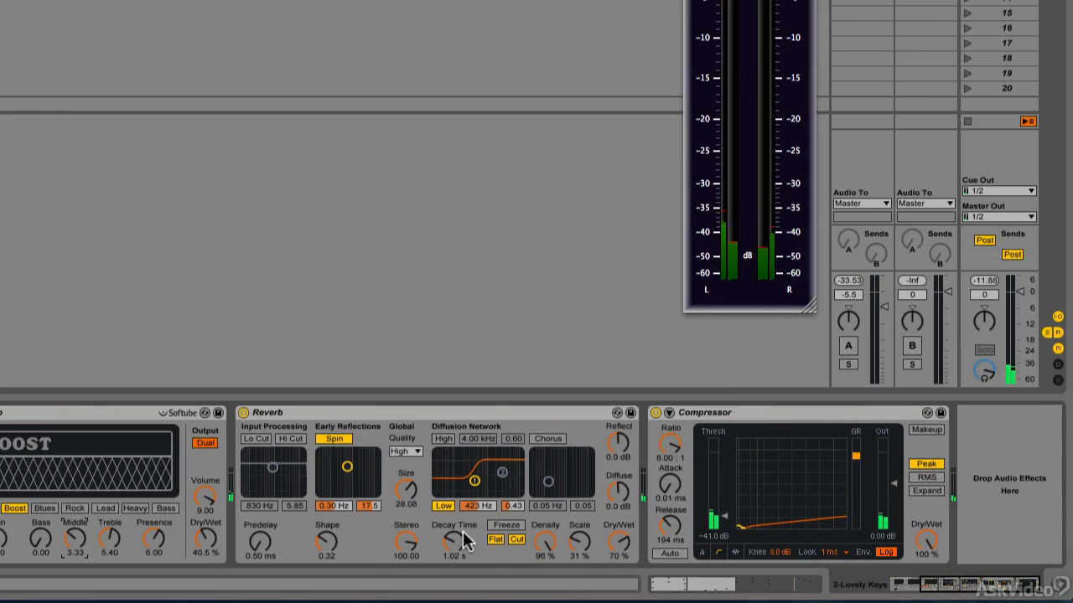
On track 2, set Reverb's Decay Time to 2.89 s and low frequency to 362 Hz, and Compressor's Release to 228 ms.
{"action": "left_click_drag", "start_coordinate": [455, 534], "coordinate": [476, 523]}
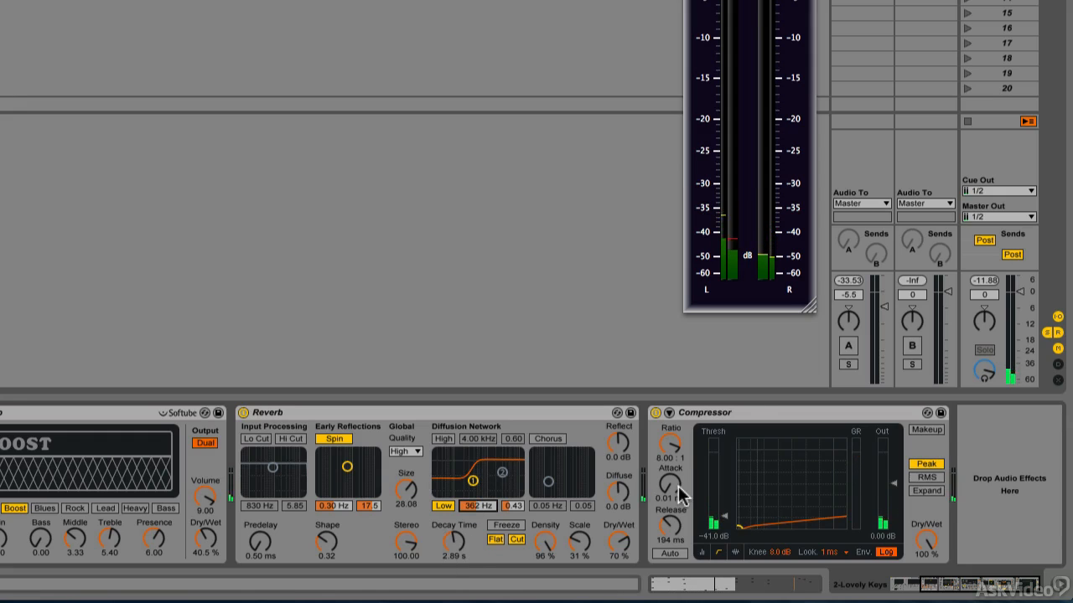
{"action": "left_click", "coordinate": [723, 412]}
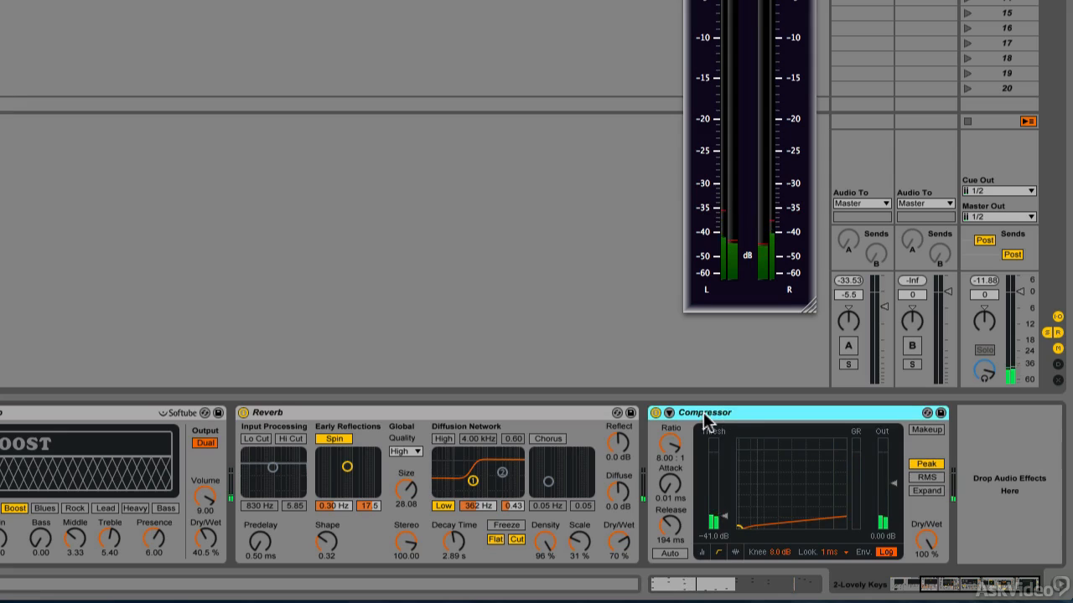
{"action": "left_click", "coordinate": [672, 491]}
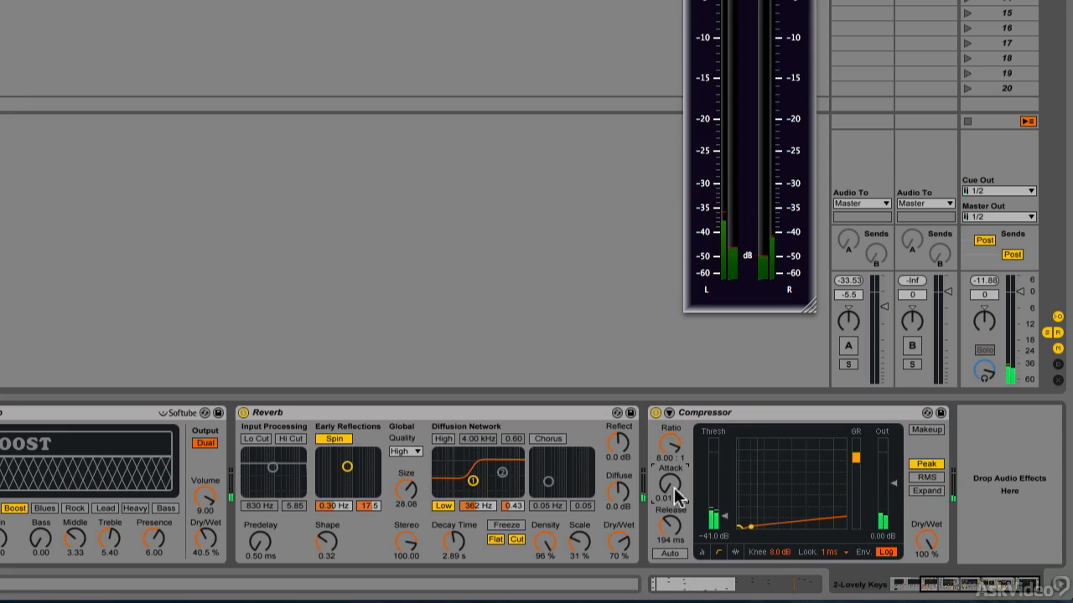
{"action": "left_click_drag", "start_coordinate": [668, 526], "coordinate": [668, 517]}
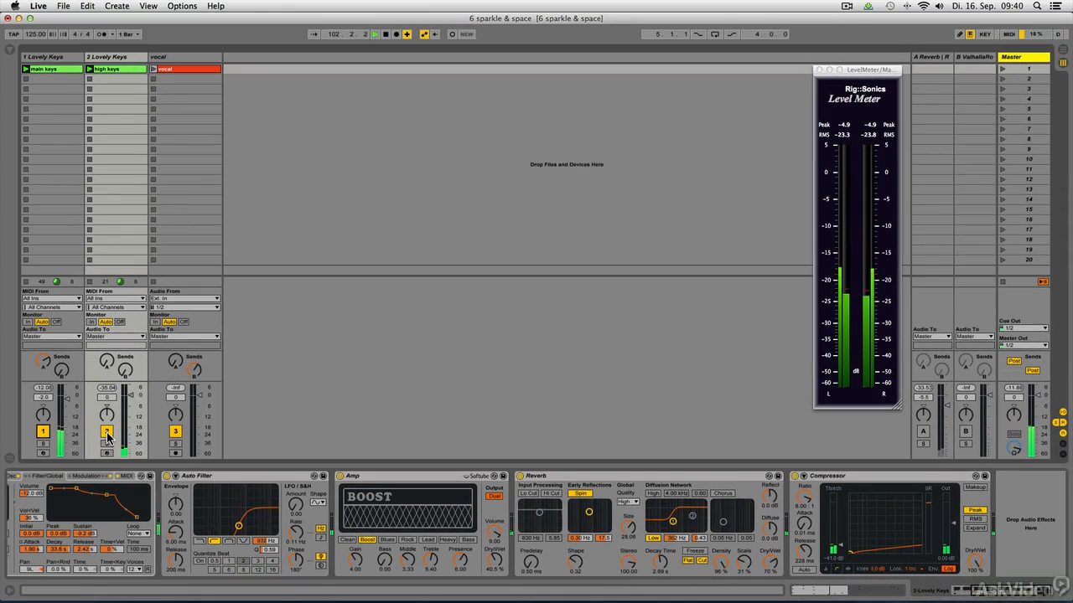
Pull track 2's volume down to -inf and raise it to -9.0 dB to blend it under track 1.
{"action": "left_click_drag", "start_coordinate": [107, 399], "coordinate": [129, 457]}
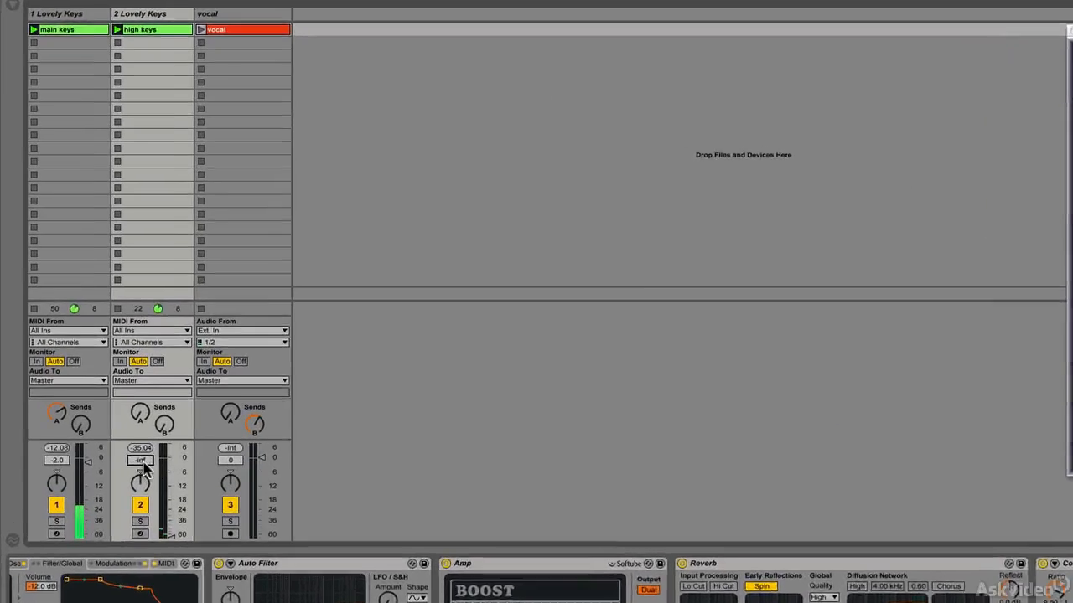
{"action": "left_click", "coordinate": [195, 585]}
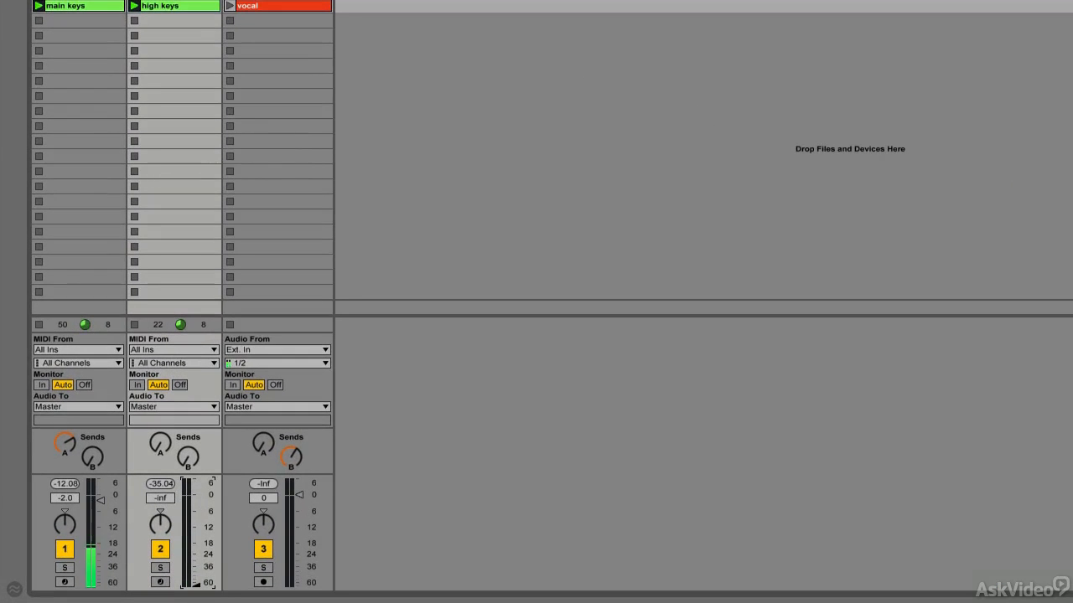
{"action": "left_click_drag", "start_coordinate": [195, 584], "coordinate": [195, 518]}
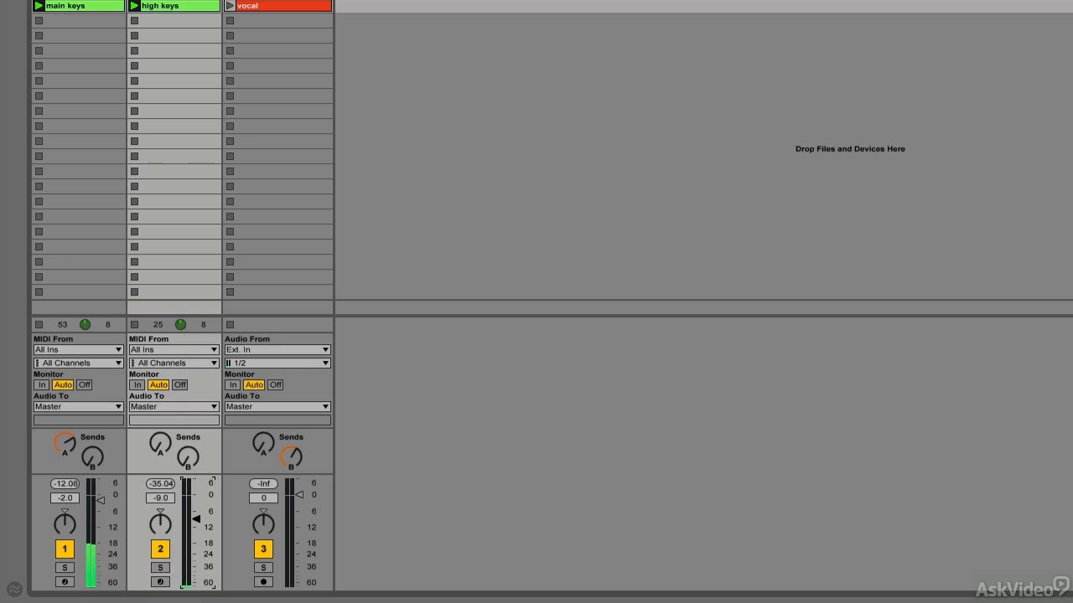
Compare the mix with track 2 muted and unmuted, and lower return A's volume to -7.0 dB.
{"action": "left_click", "coordinate": [160, 549]}
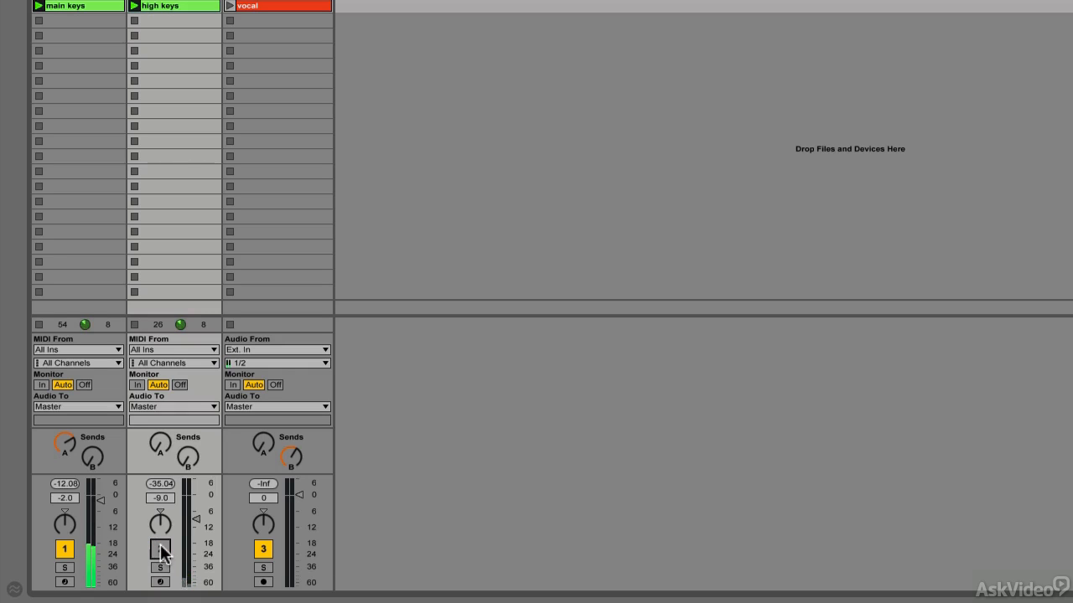
{"action": "left_click", "coordinate": [160, 550]}
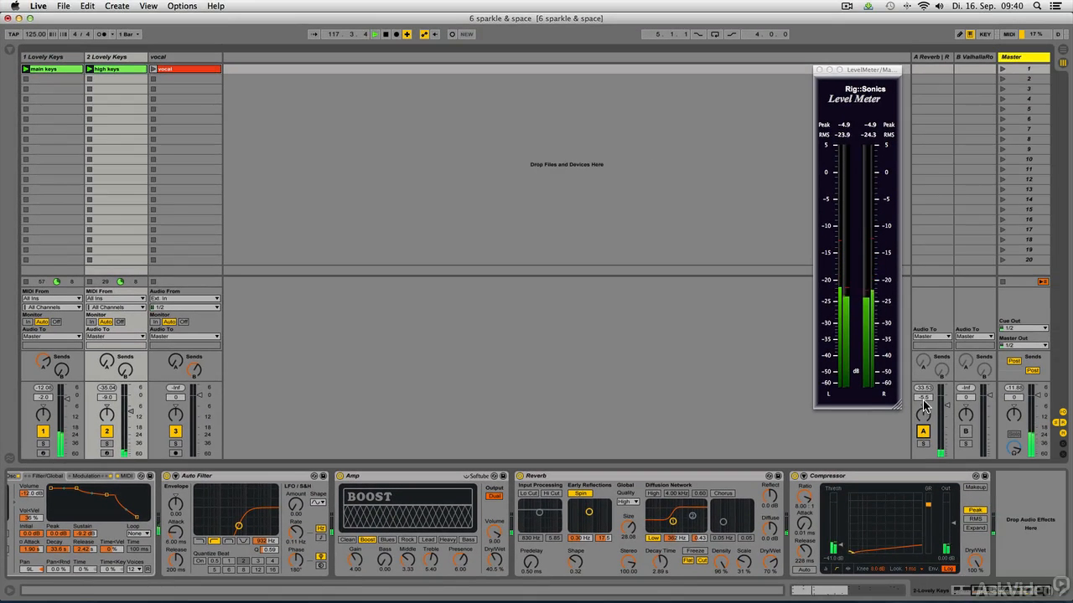
{"action": "left_click_drag", "start_coordinate": [924, 405], "coordinate": [924, 416]}
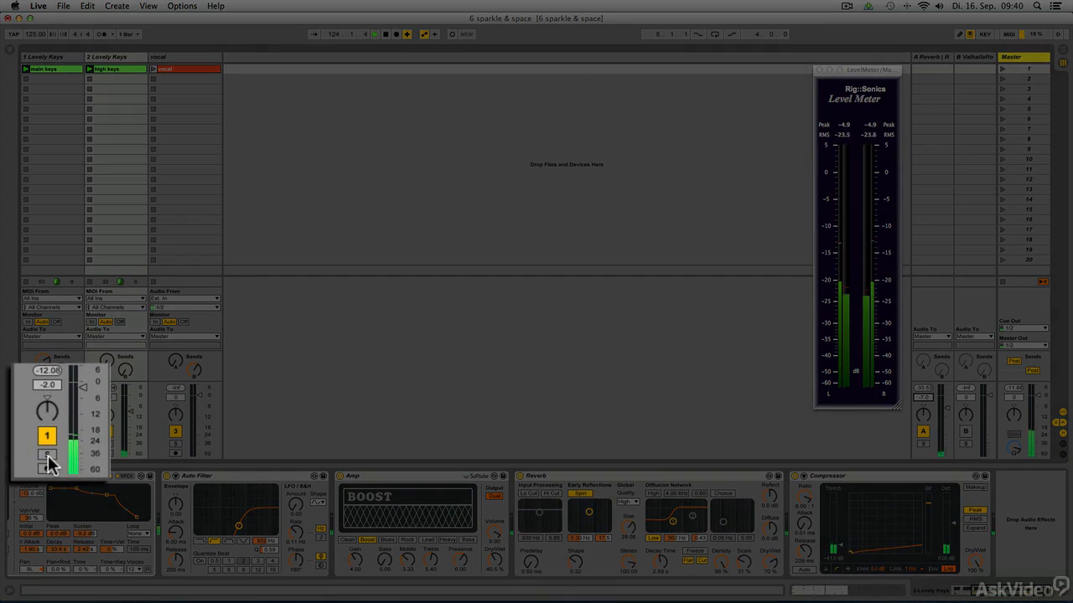
Solo and unsolo track 1 to compare it with the full mix, and stop all clips.
{"action": "left_click", "coordinate": [41, 457]}
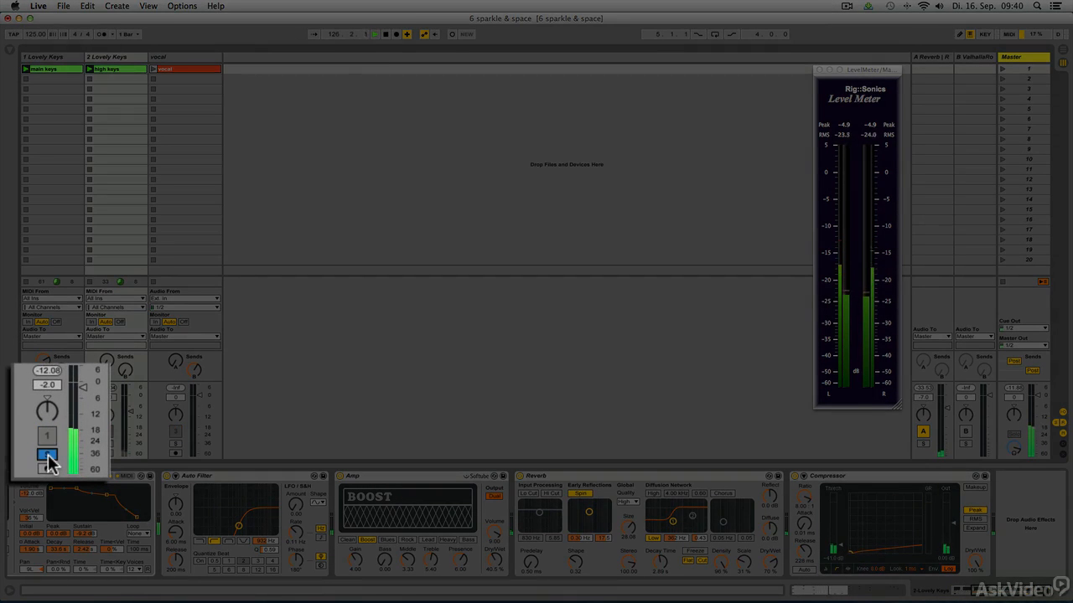
{"action": "left_click", "coordinate": [43, 448]}
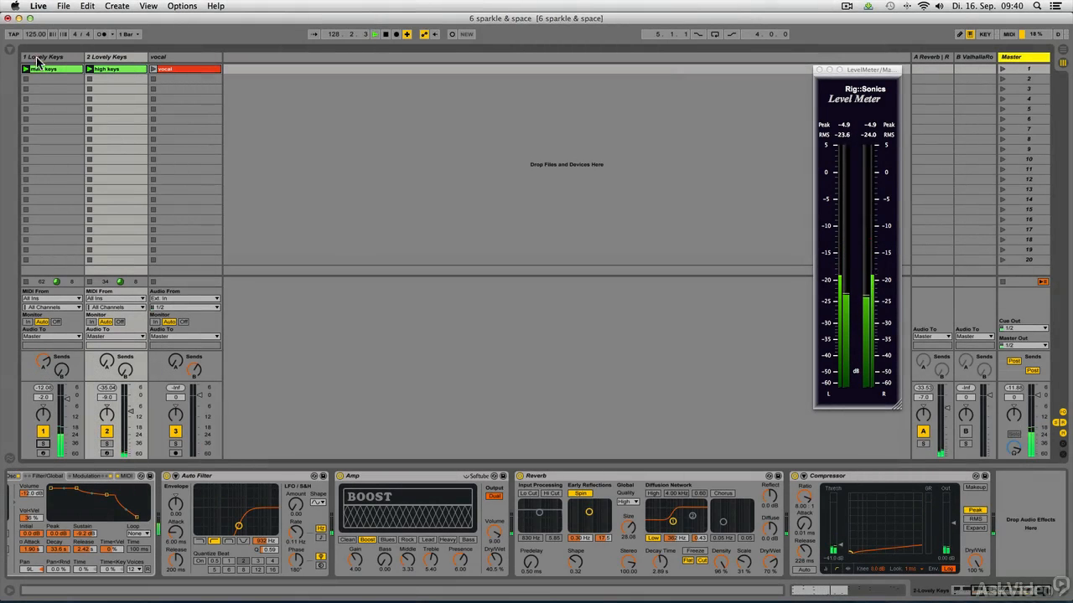
{"action": "left_click", "coordinate": [1003, 284]}
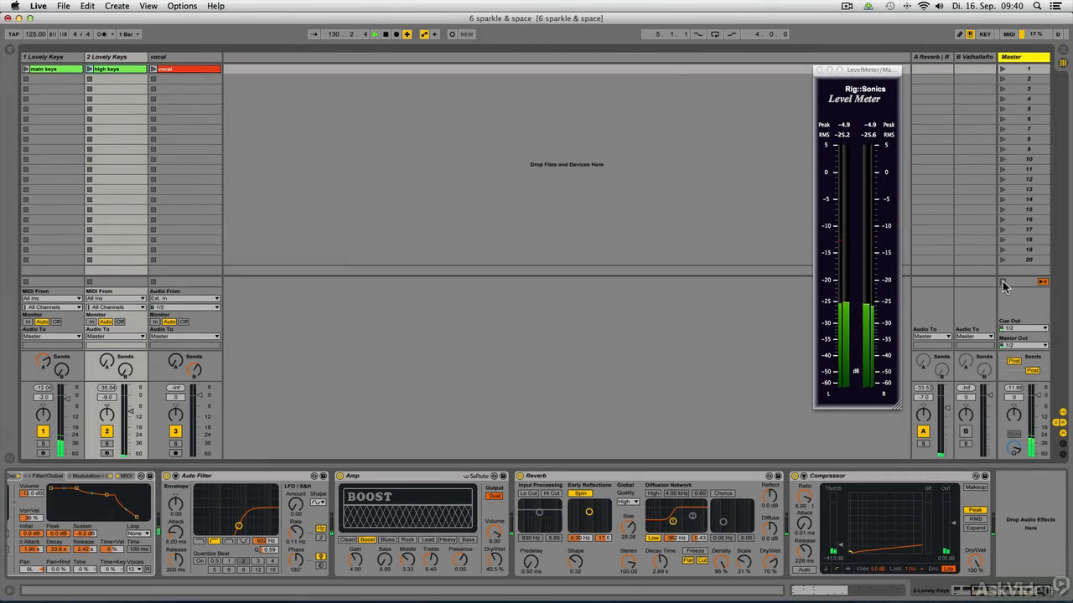